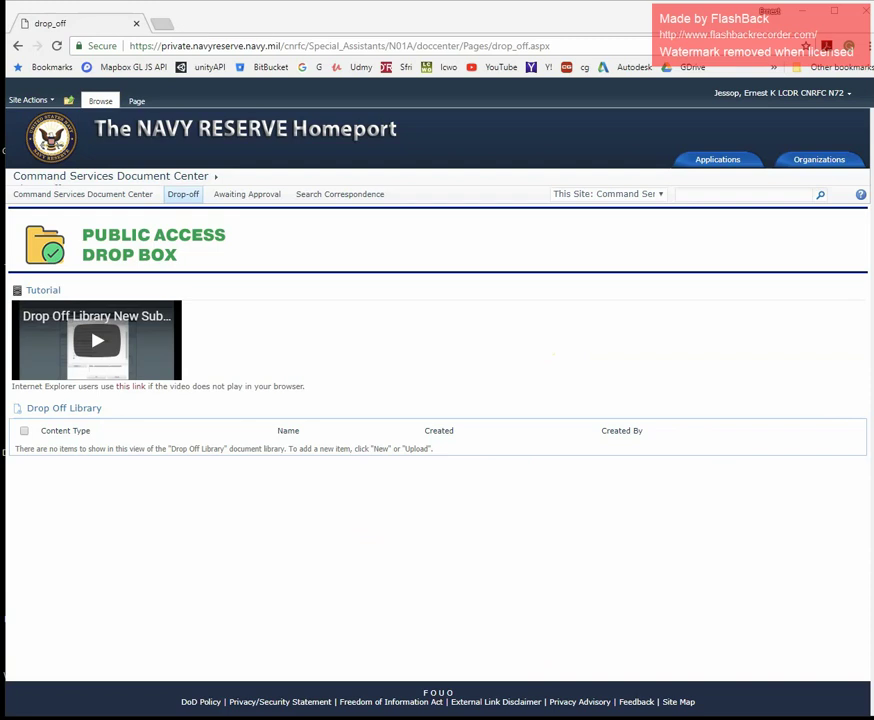
Check the three package files in Correspondence - Test Folder, then return to Chrome's Drop Box page
key("alt+Tab")
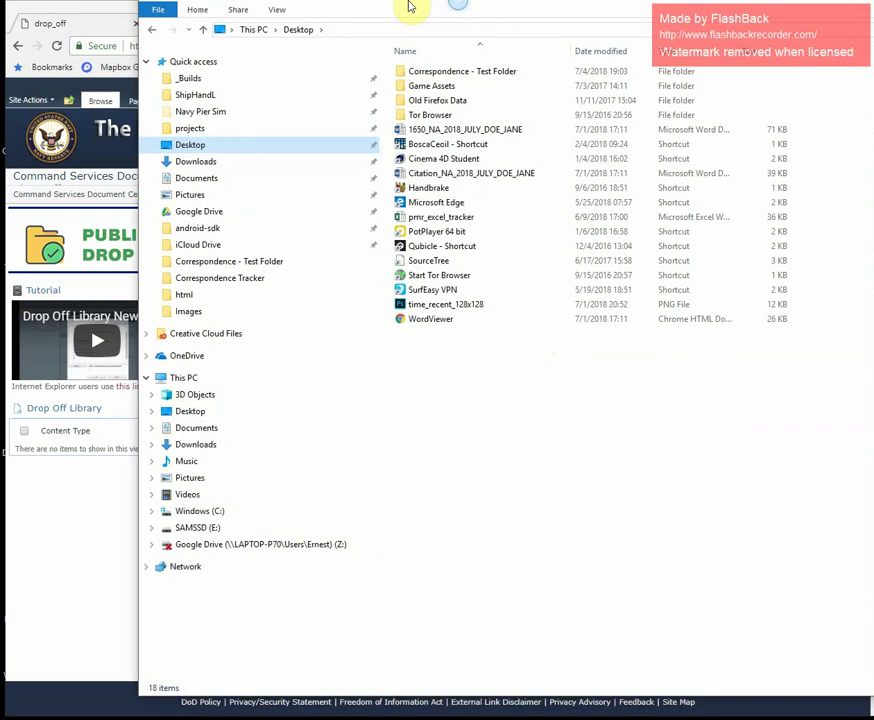
double_click(357, 91)
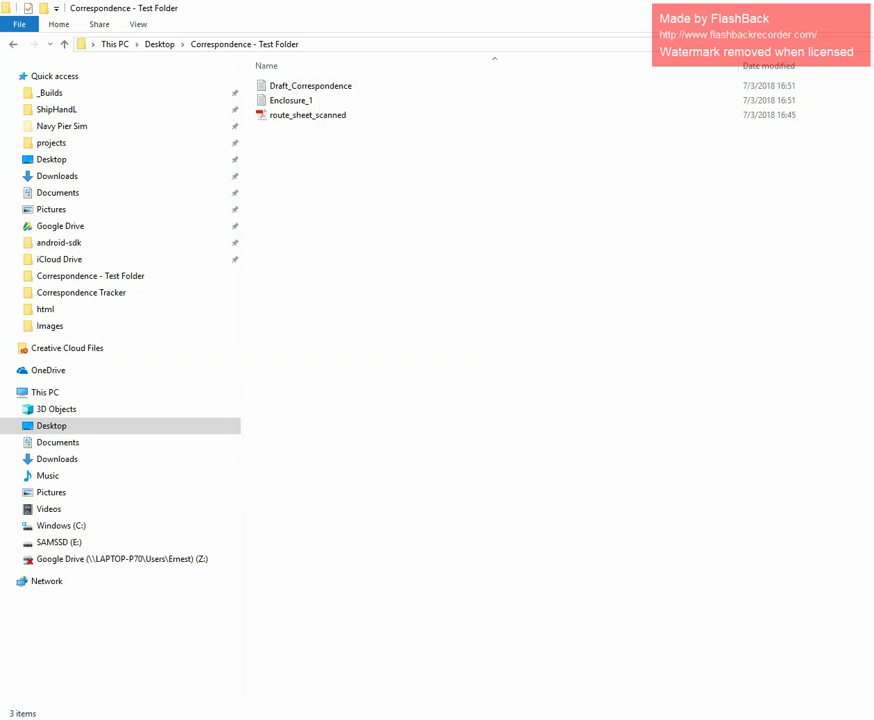
key("alt+Tab")
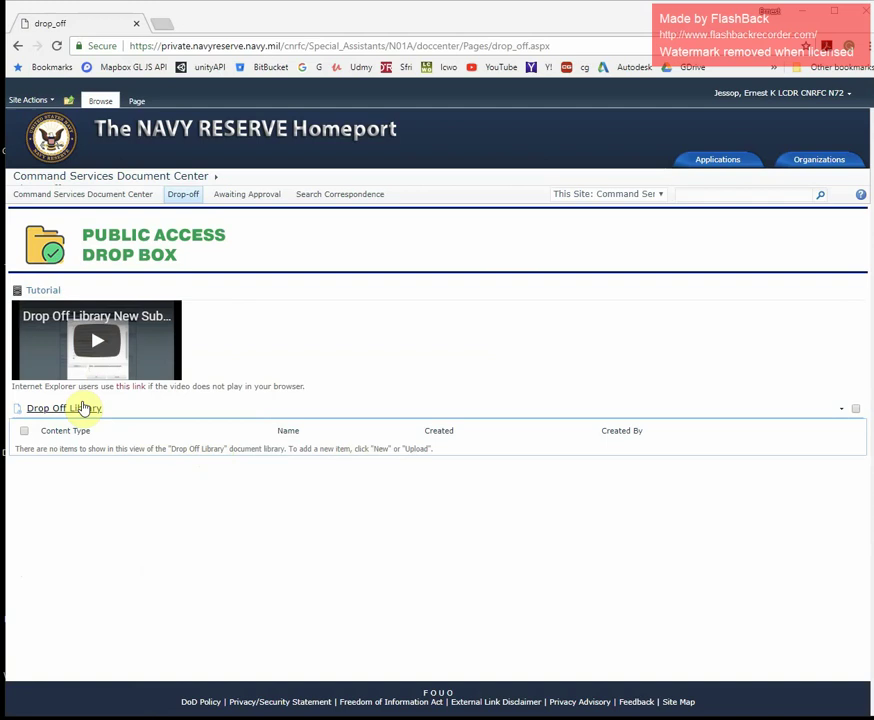
Start a new Drop Off - General Correspondence Package from the Drop Off Library's New Document menu
left_click(216, 447)
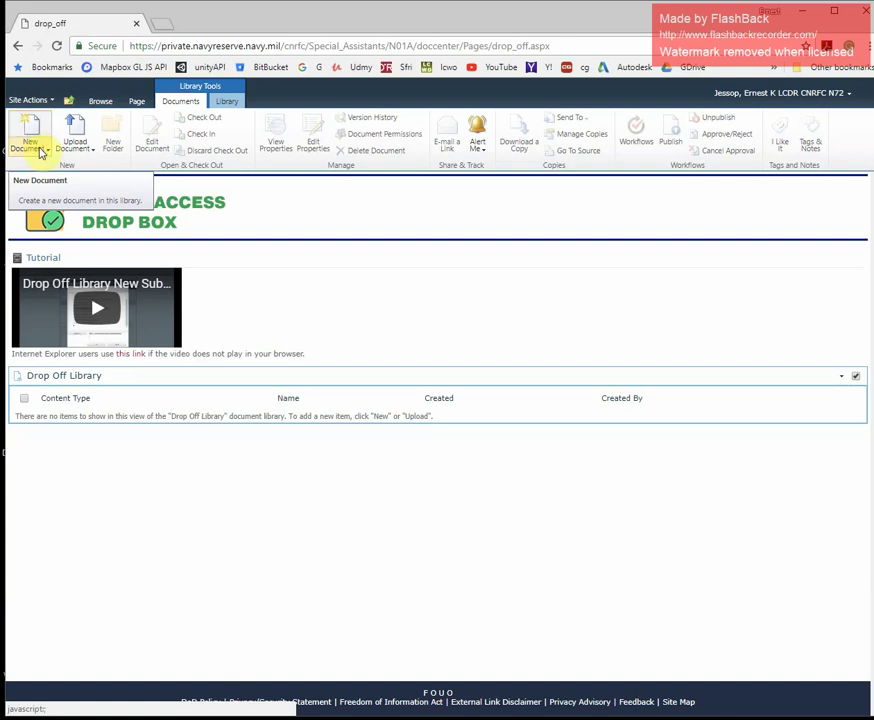
left_click(41, 152)
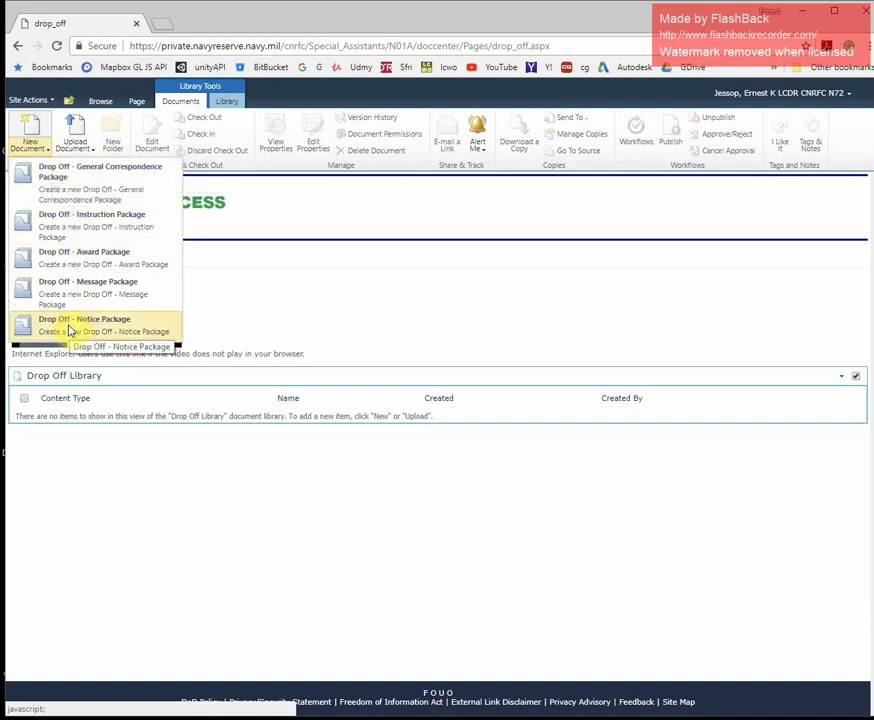
left_click(86, 170)
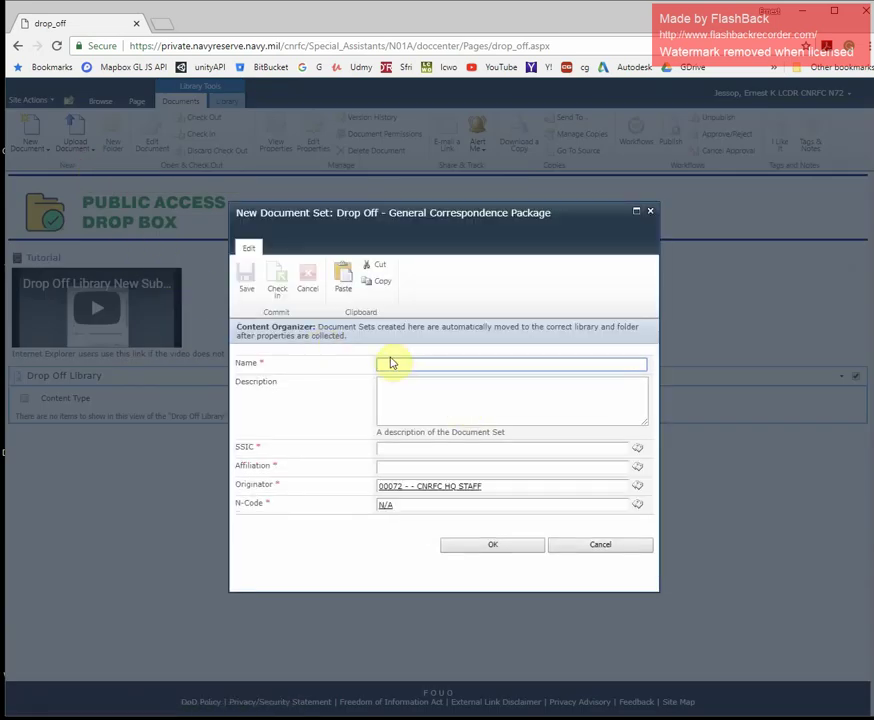
Name the package 'MPFUB Inspection Baltimore' and set its SSIC to 3000 - Operations and Readiness
type("MP")
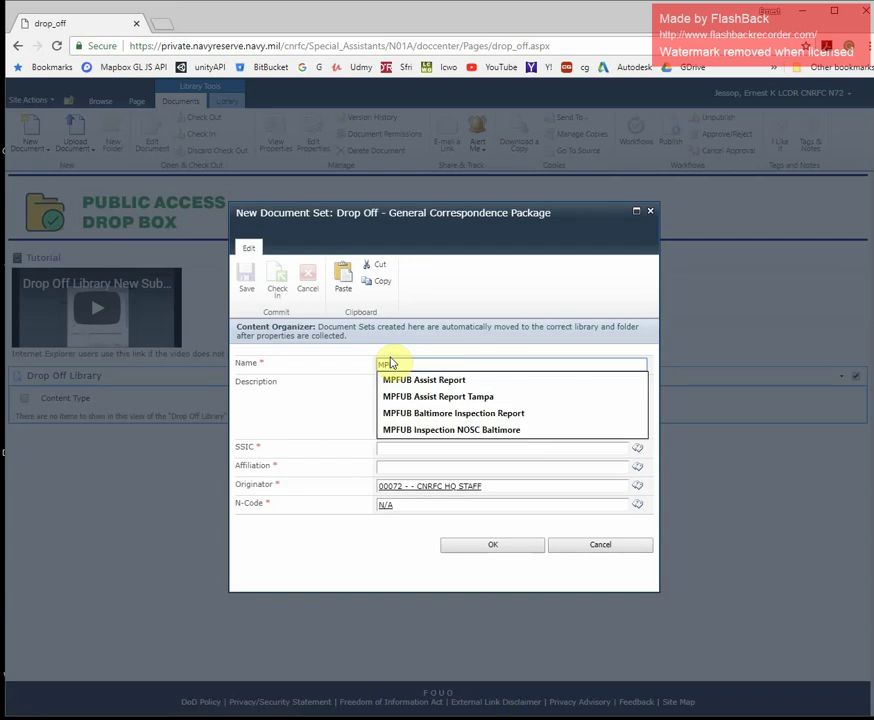
type("FUB Inspection")
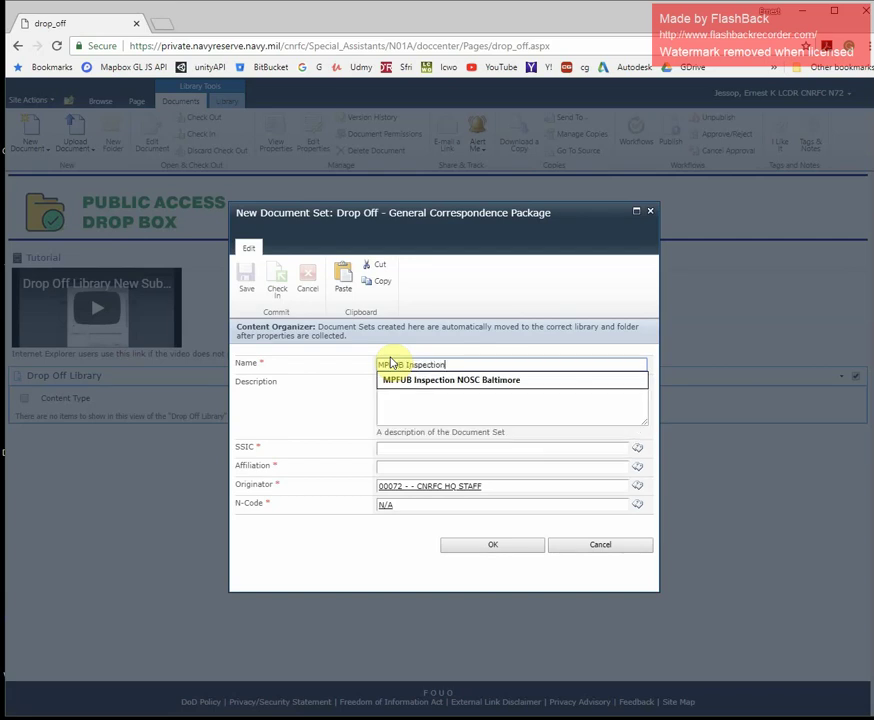
type(" Baltimore")
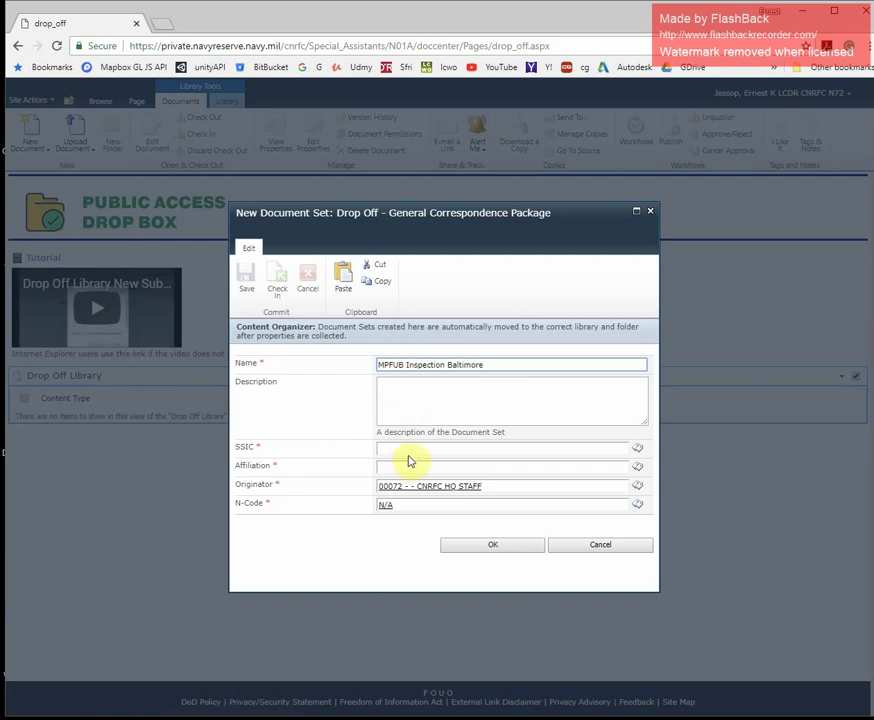
left_click(638, 451)
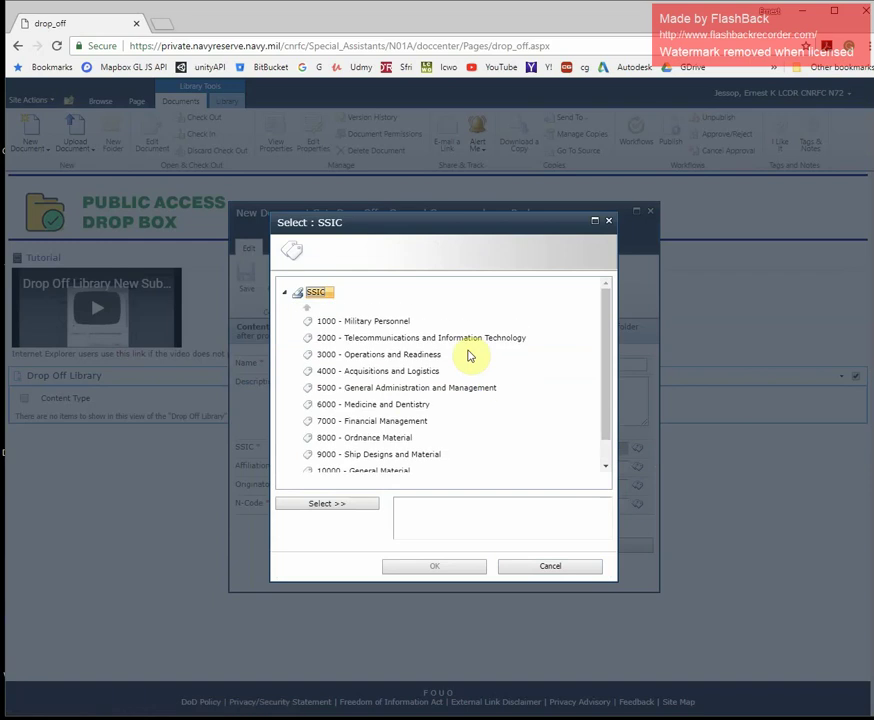
double_click(345, 357)
left_click(460, 570)
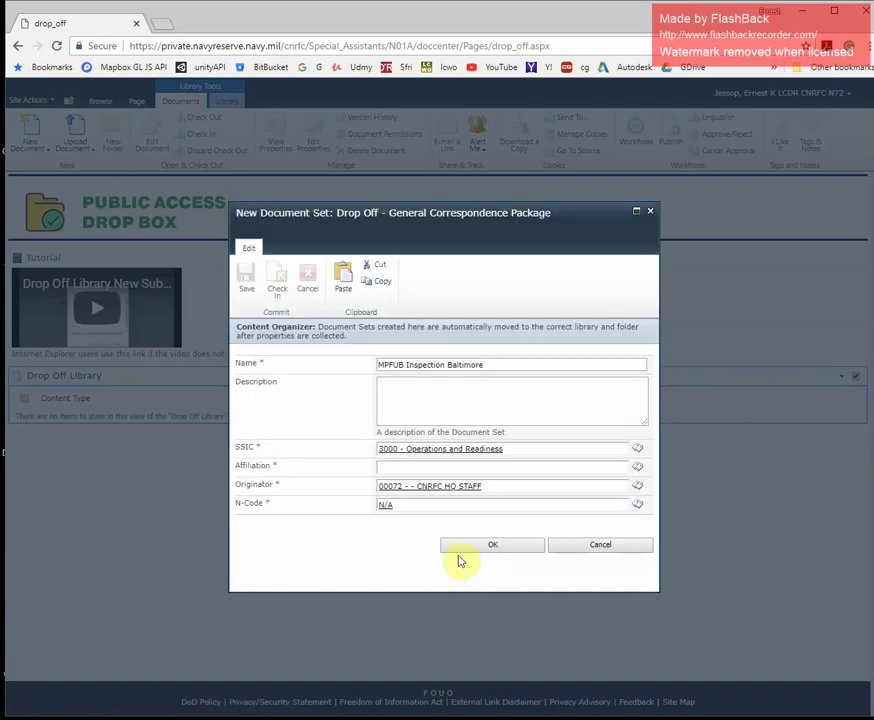
left_click_drag(518, 452, 405, 449)
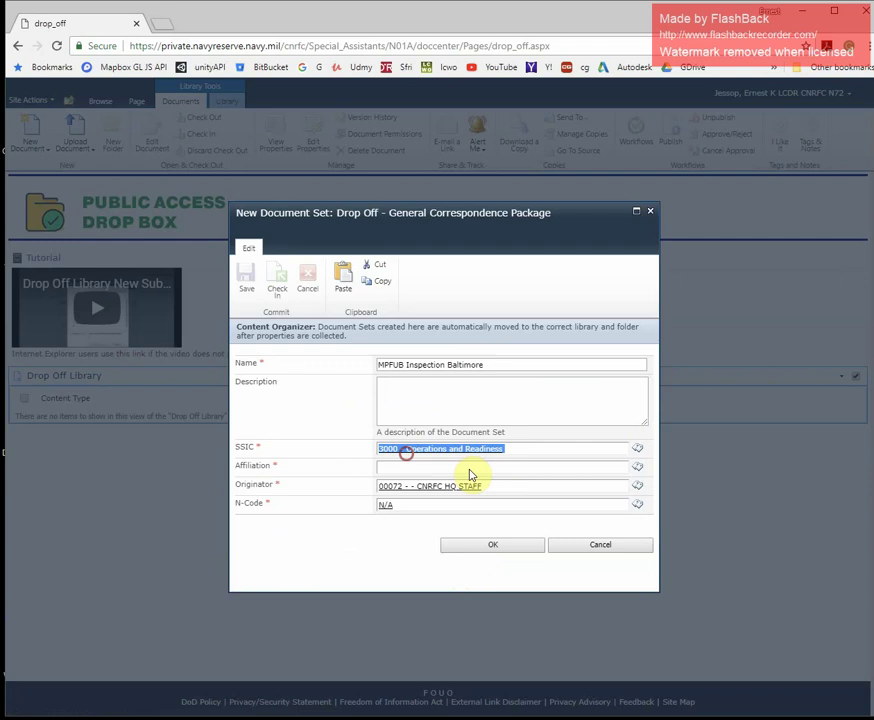
left_click_drag(535, 460, 351, 437)
key("BackSpace")
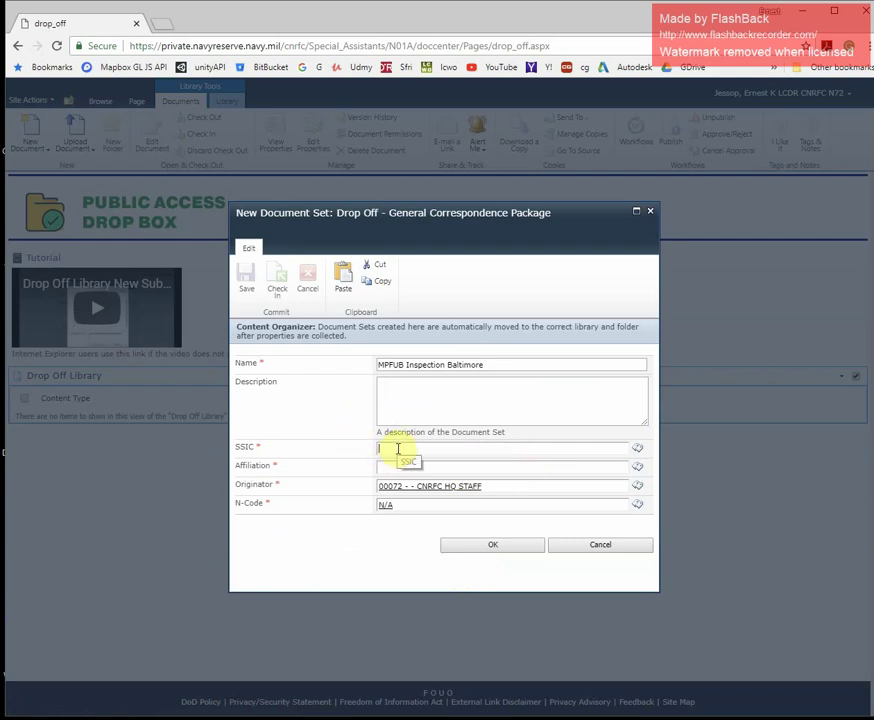
type("3000")
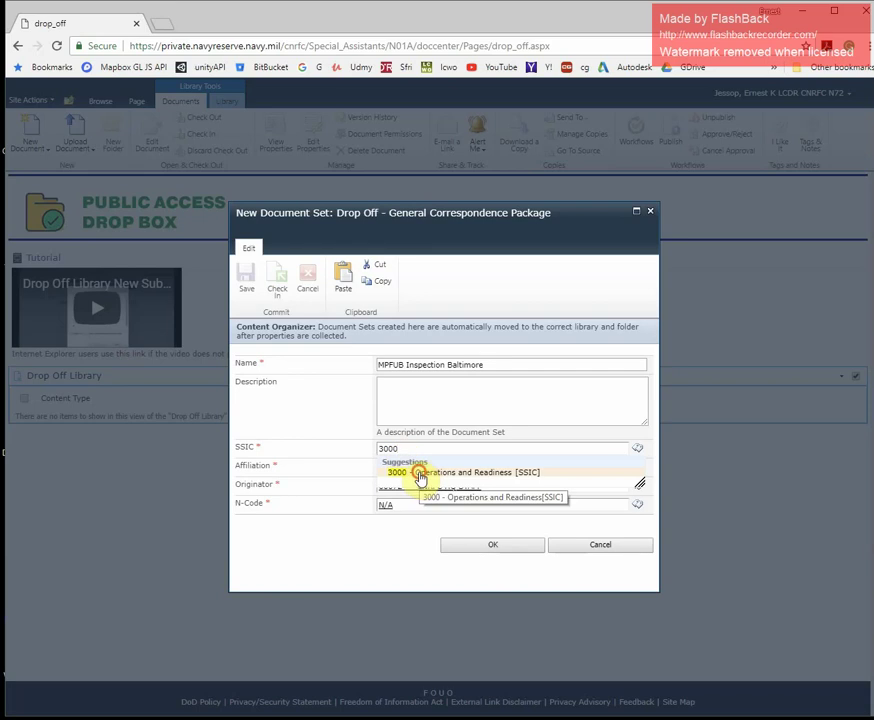
left_click(414, 471)
left_click(411, 466)
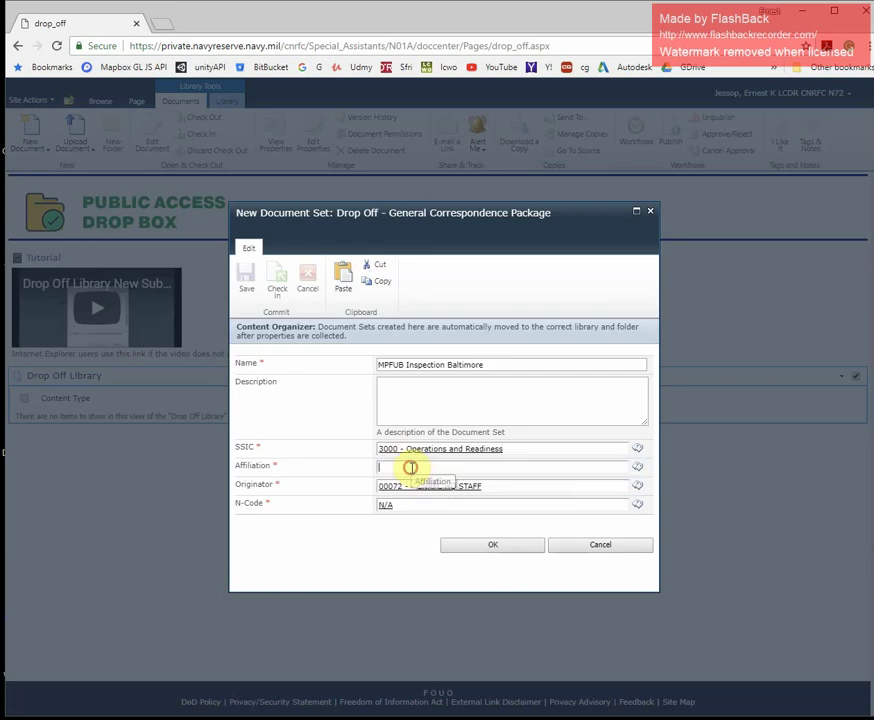
Set Affiliation to Reserve and keep 00072 - CNRFC HQ STAFF as the originator
left_click(637, 466)
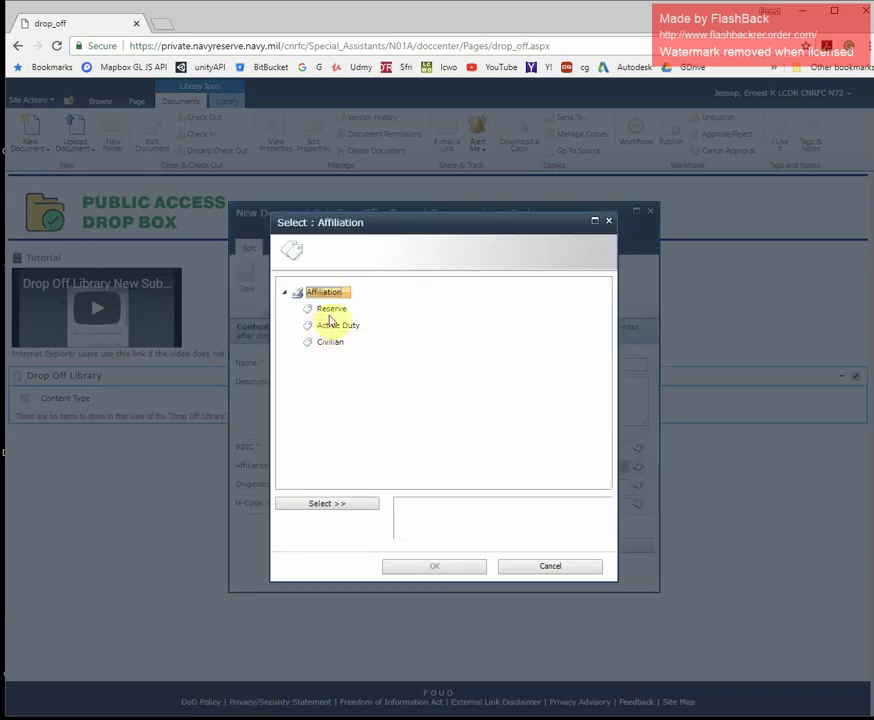
double_click(331, 309)
left_click(435, 568)
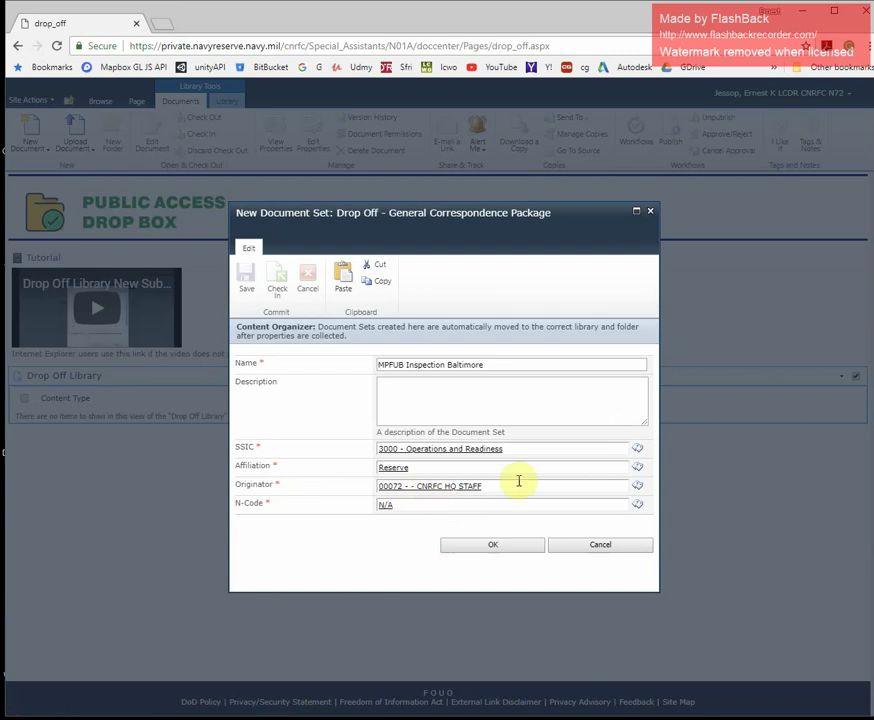
left_click(636, 487)
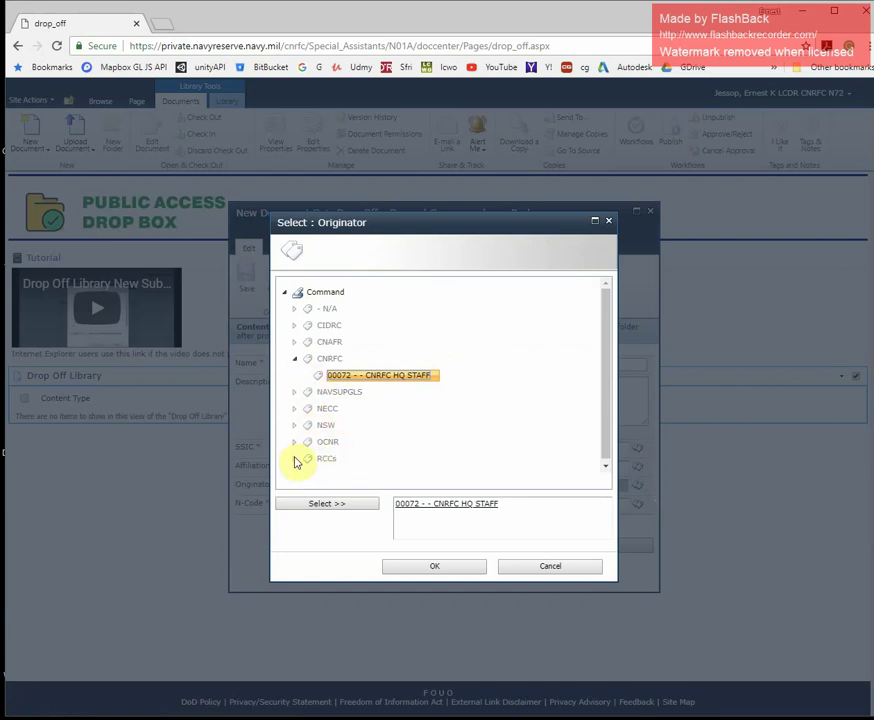
left_click(434, 569)
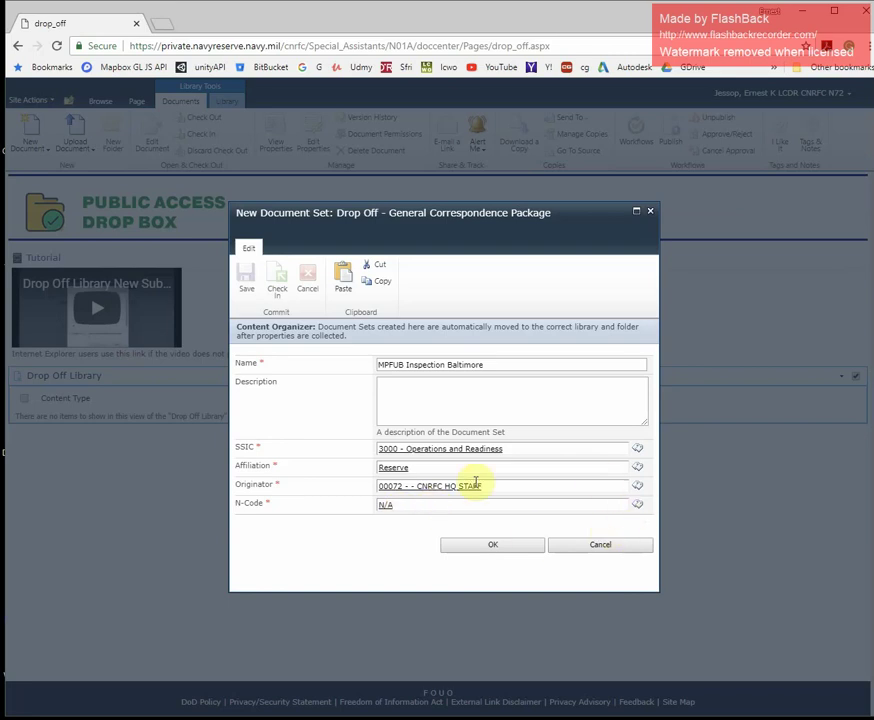
Set the N-Code to N7 - Training and submit the new package form
left_click_drag(400, 506, 329, 499)
type("n7")
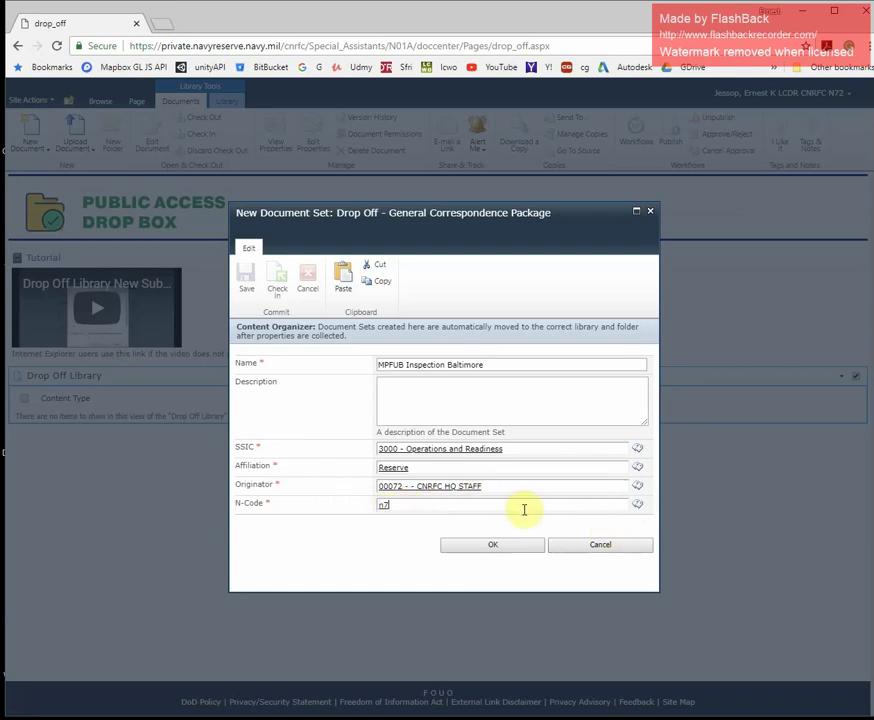
left_click(636, 503)
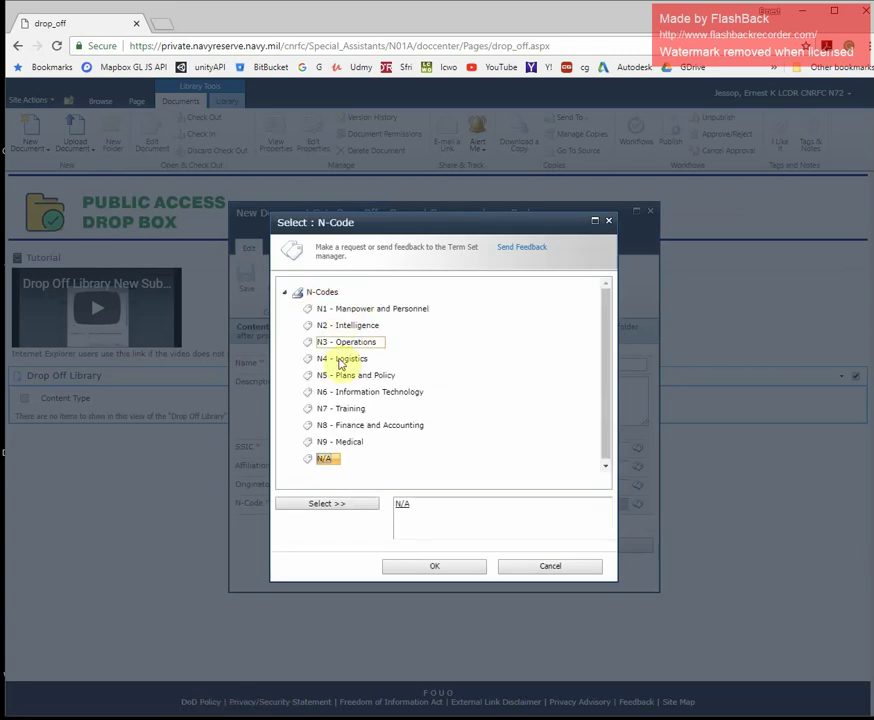
left_click(330, 409)
left_click(327, 503)
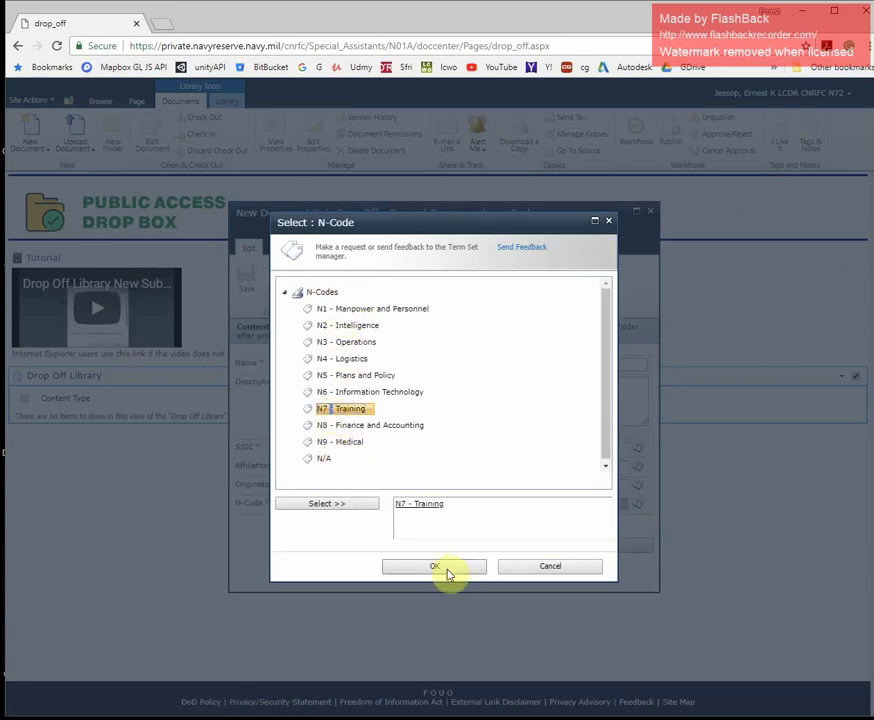
left_click(447, 572)
left_click(489, 543)
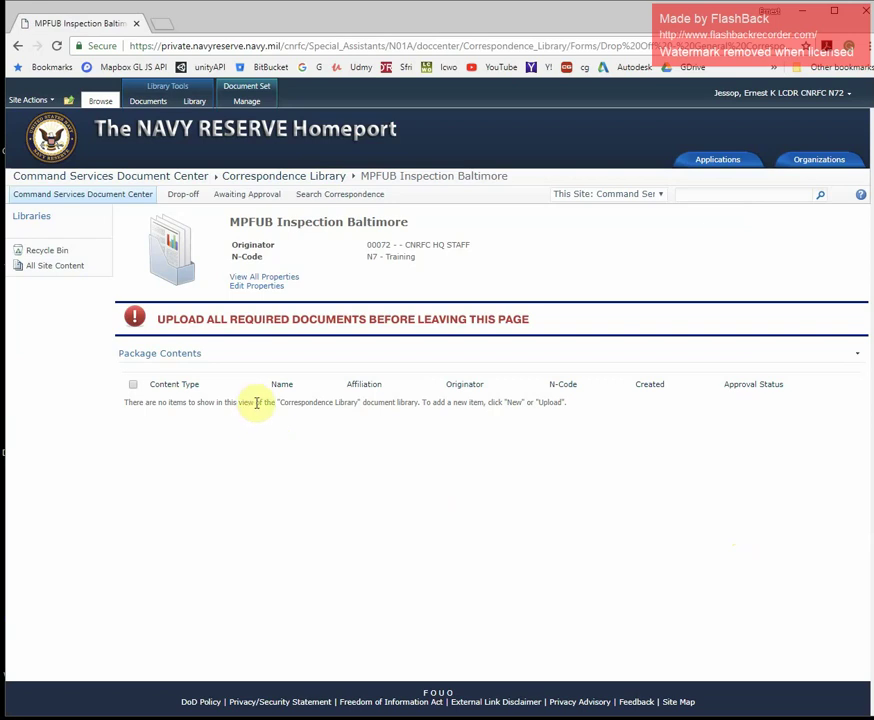
Show the New Document types (Working, Reference, Route Sheet) for the package contents
left_click(256, 403)
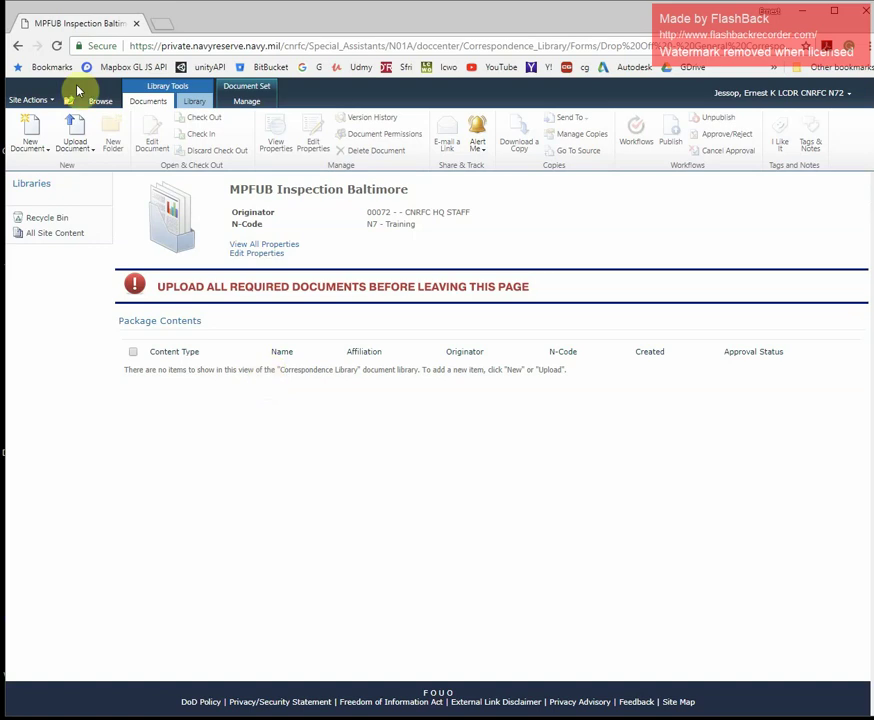
left_click(32, 150)
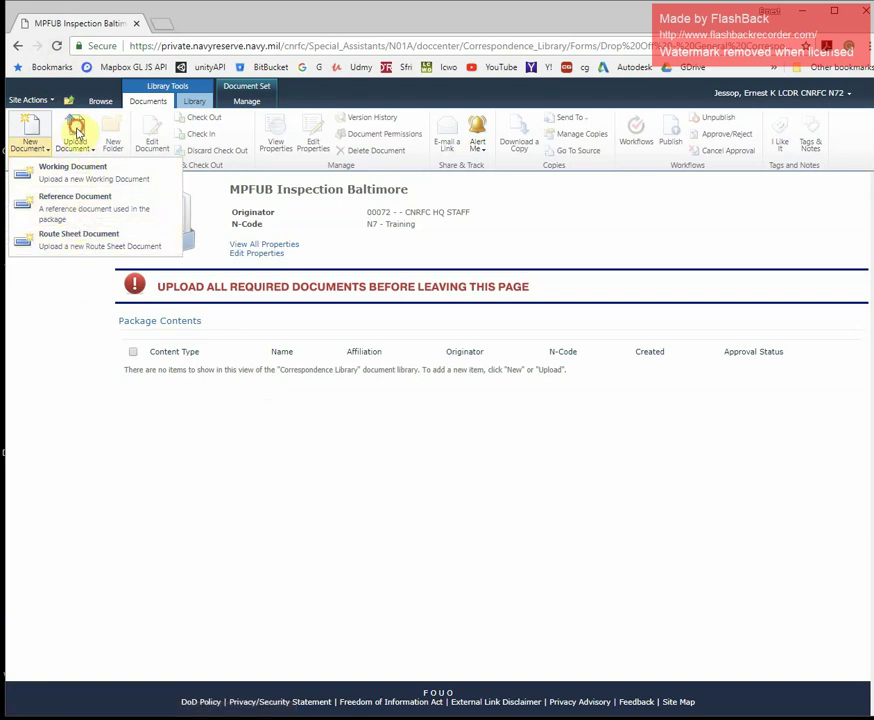
Upload route_sheet_scanned.pdf from Desktop > Correspondence - Test Folder into the package
left_click(77, 132)
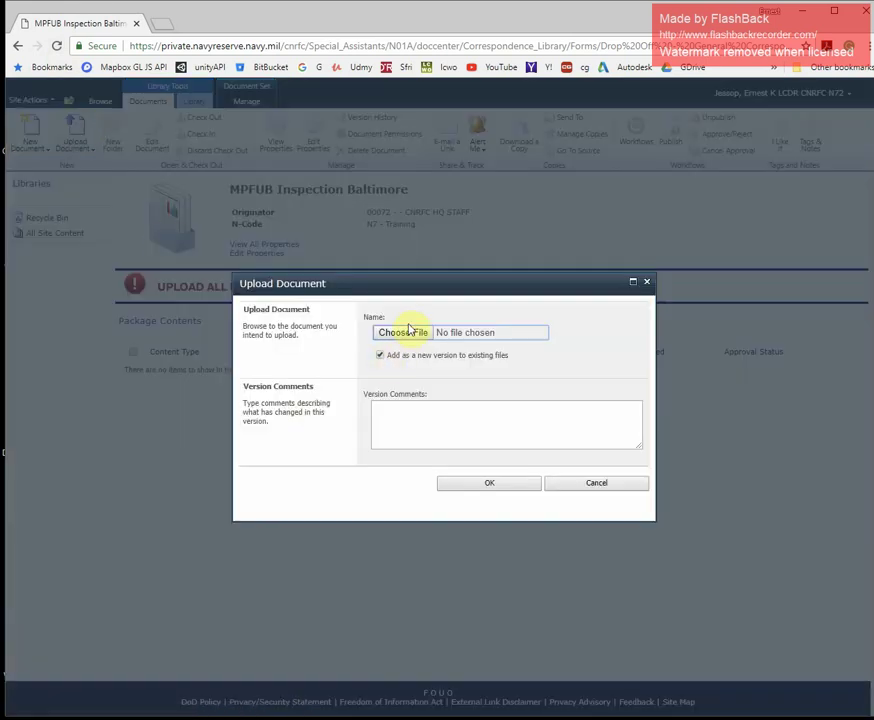
left_click(405, 332)
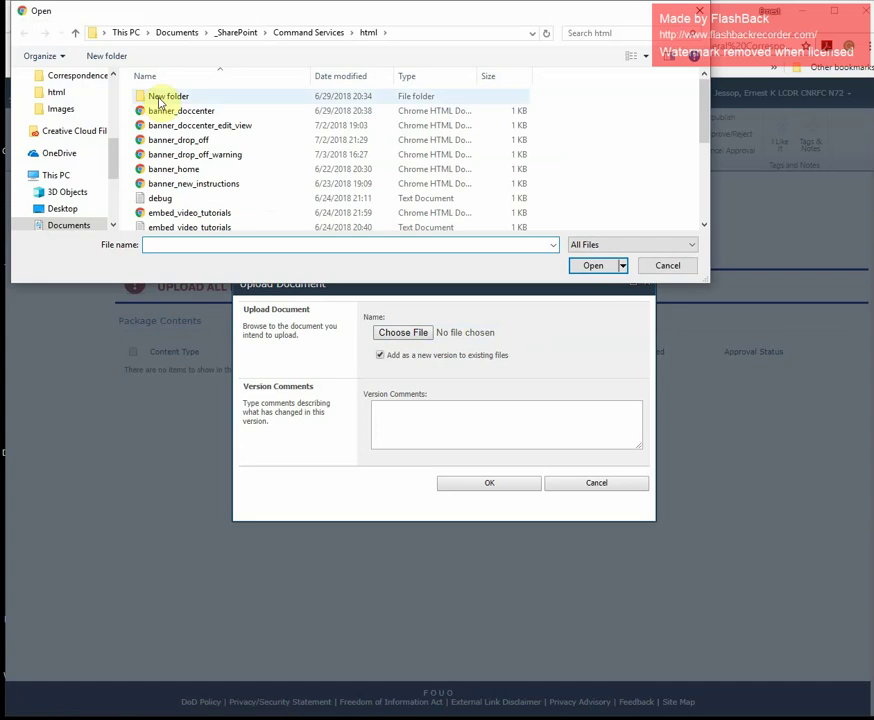
left_click_drag(115, 152, 111, 98)
left_click(58, 108)
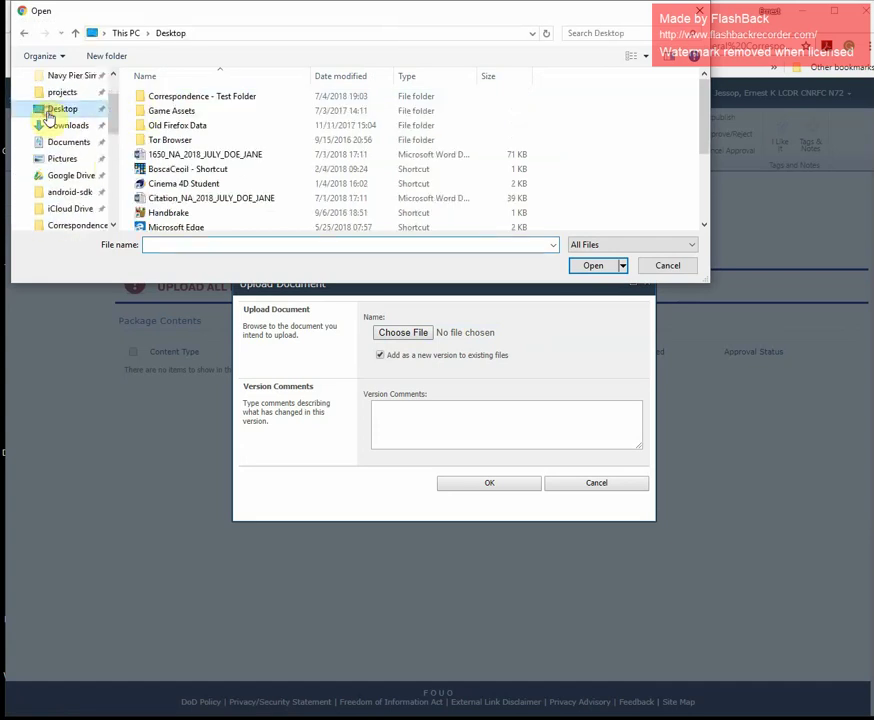
double_click(160, 97)
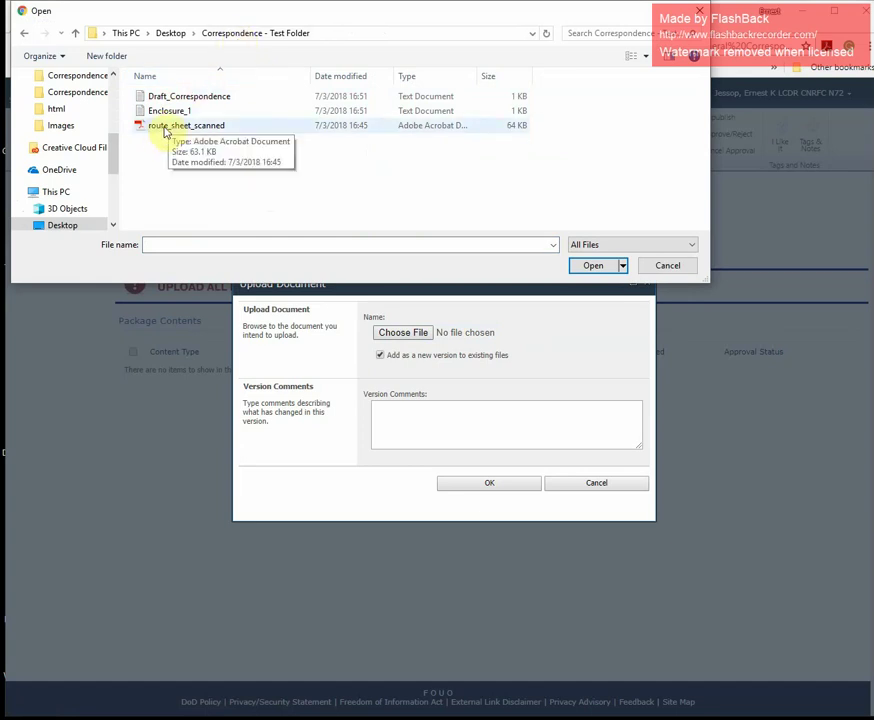
double_click(163, 127)
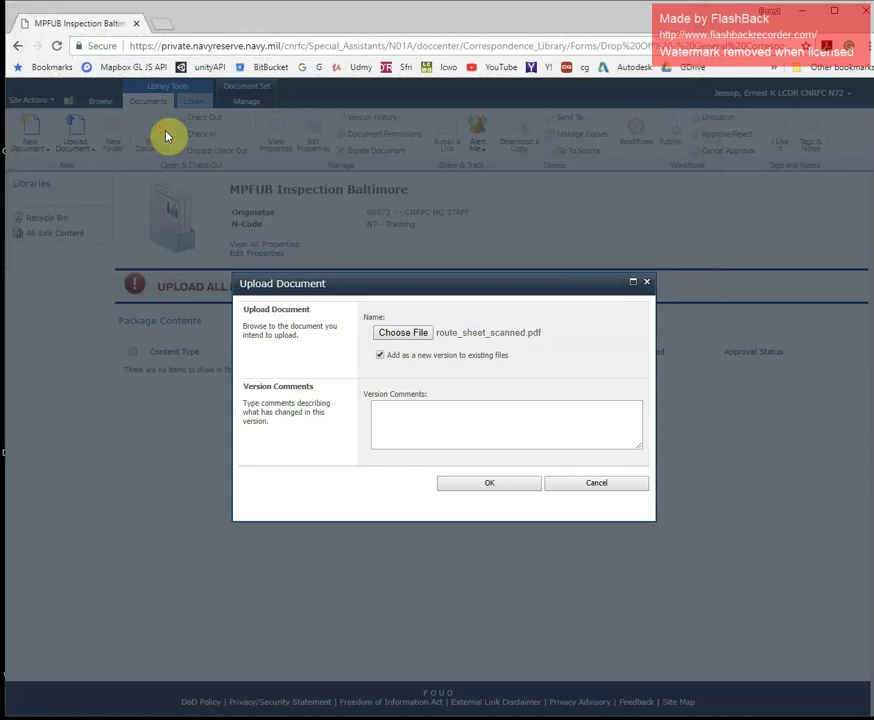
left_click(495, 485)
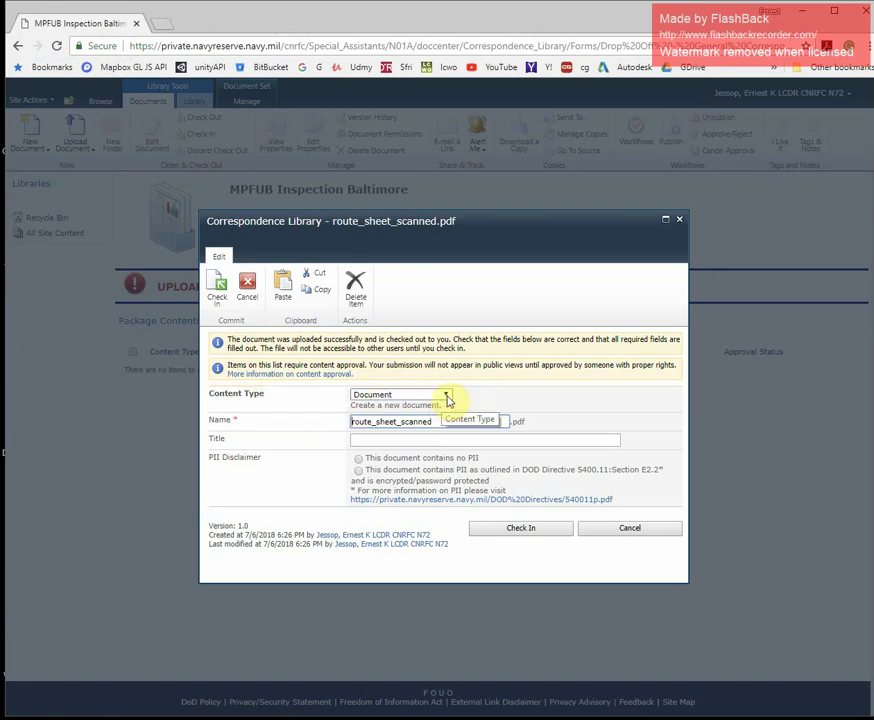
Set route_sheet_scanned's content type to Route Sheet Document and check it in
left_click(447, 398)
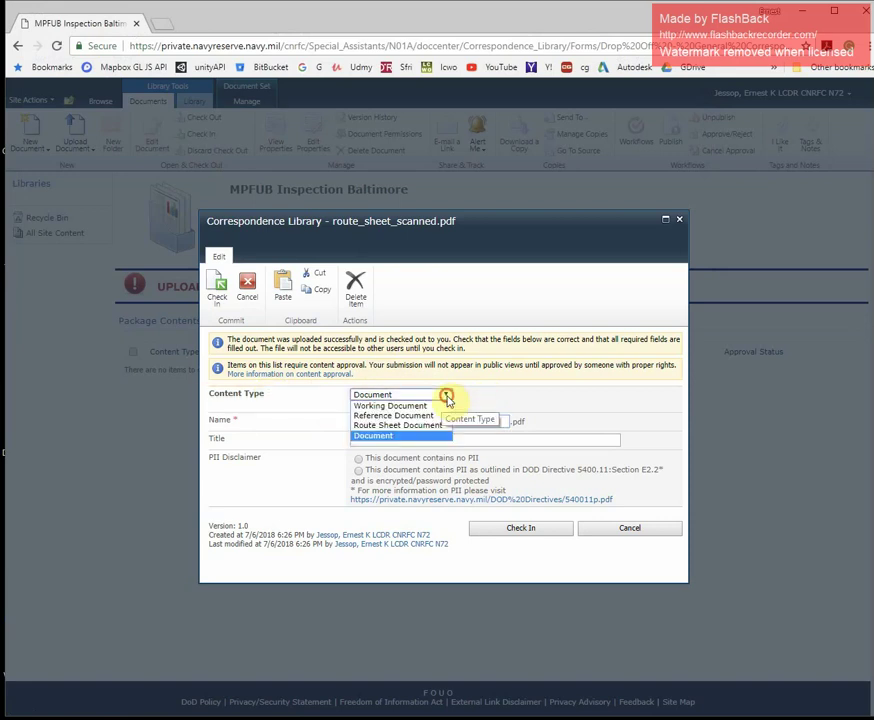
left_click(406, 428)
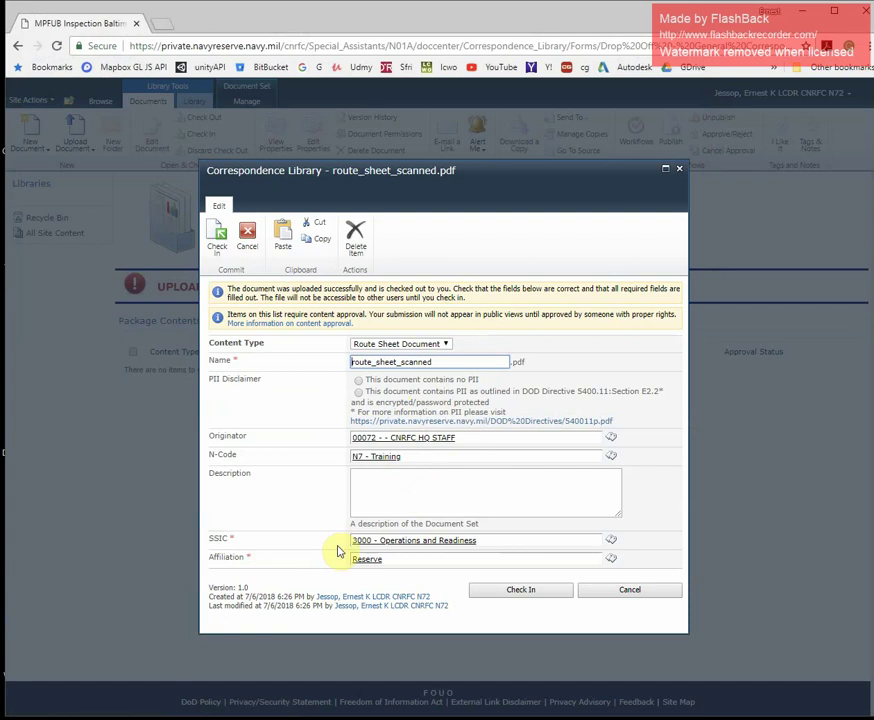
left_click(522, 592)
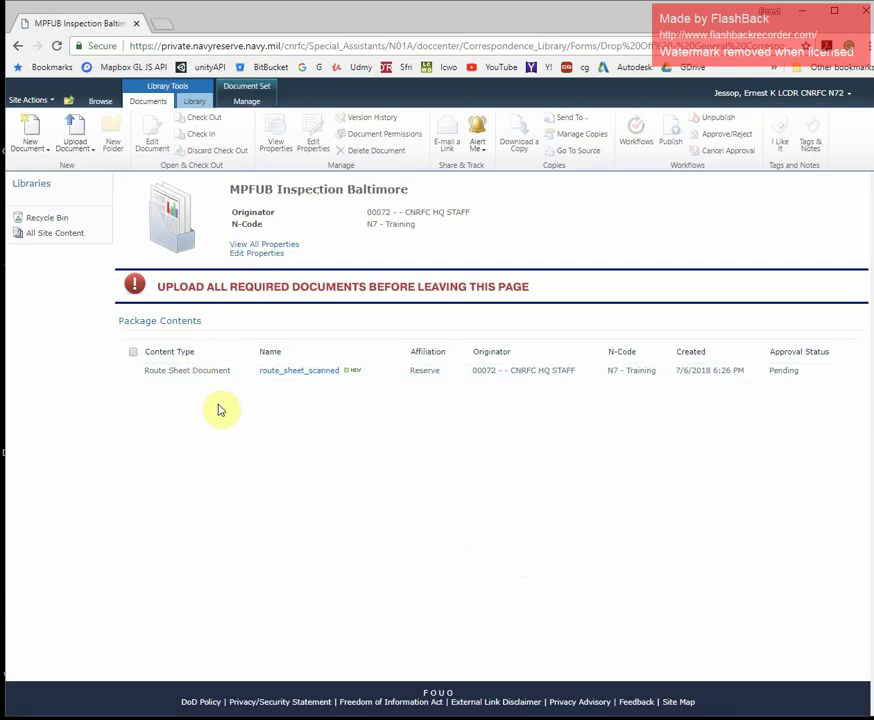
Upload Enclosure_1 from the Correspondence - Test Folder into the package
left_click(74, 138)
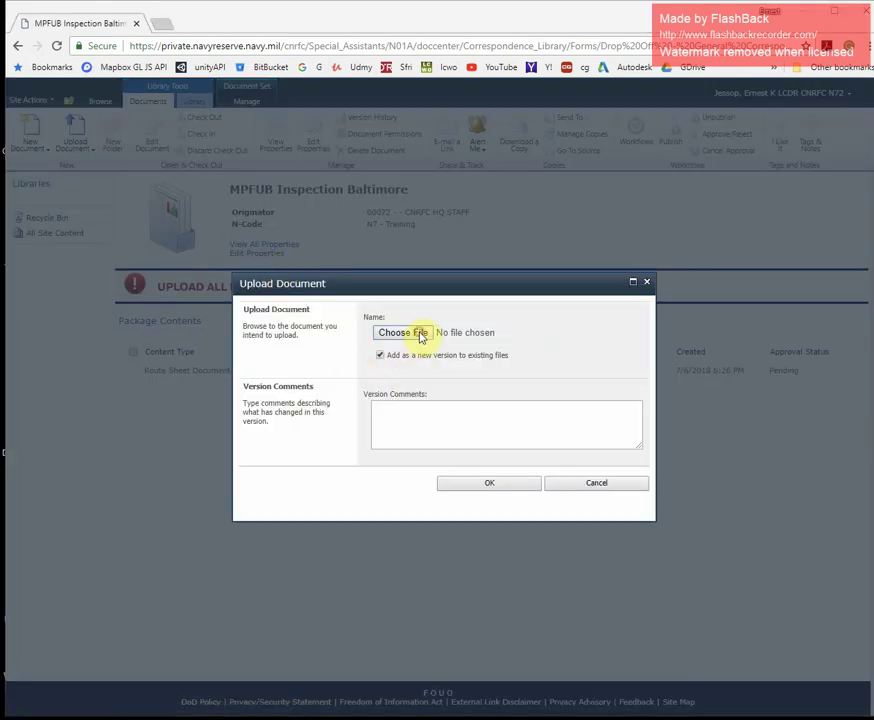
left_click(416, 333)
left_click(178, 112)
double_click(178, 112)
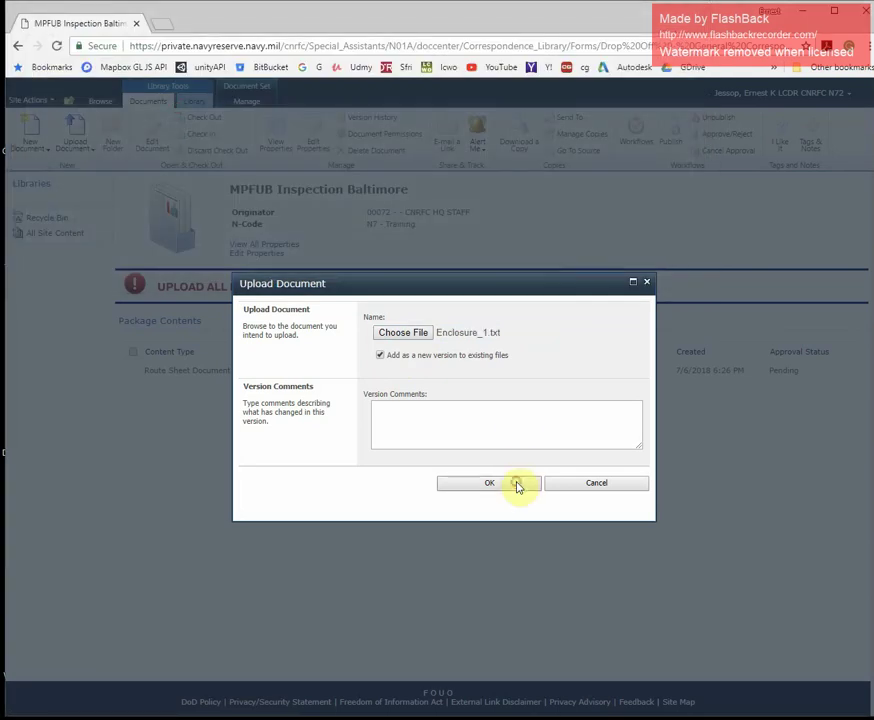
left_click(517, 484)
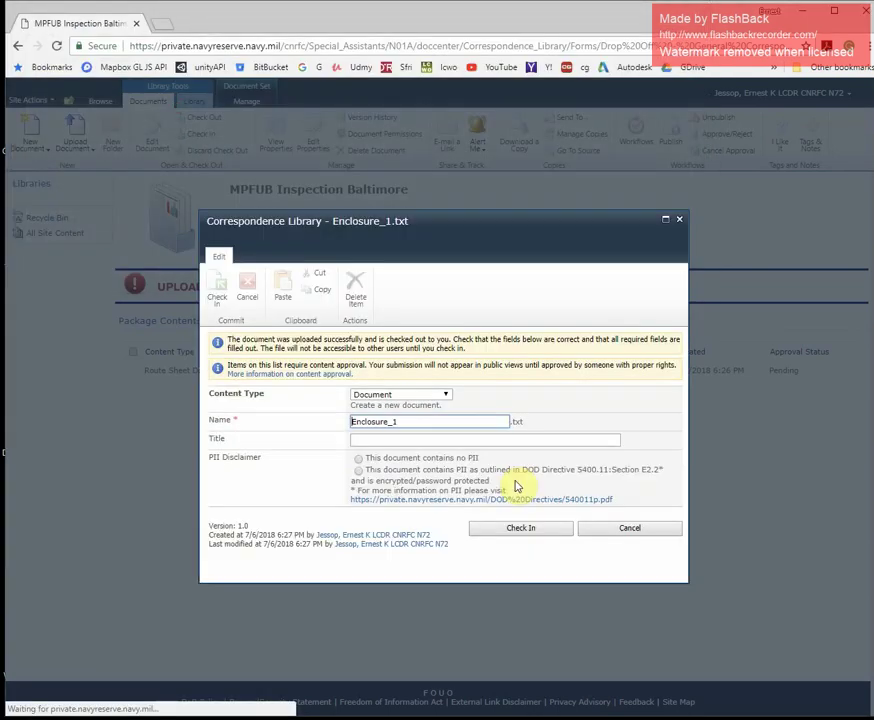
Make Enclosure_1 a Working Document and check it in
left_click(446, 398)
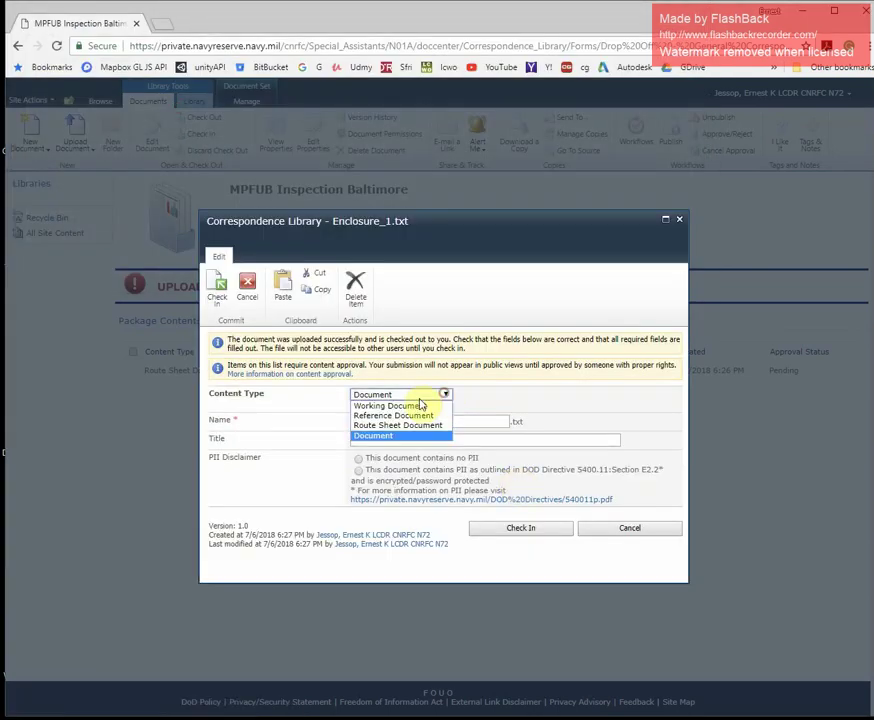
left_click(415, 406)
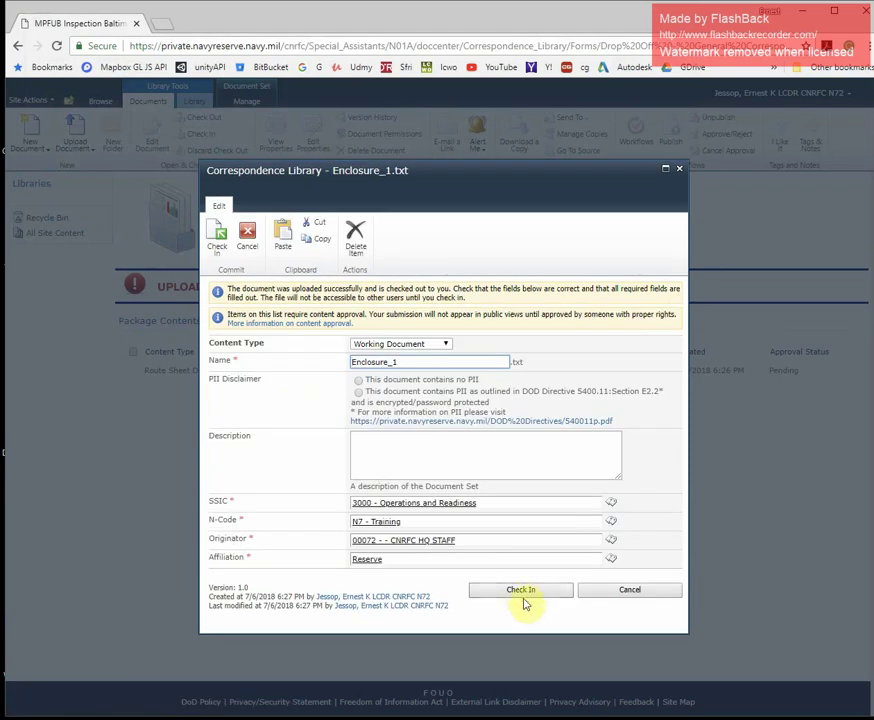
left_click(522, 592)
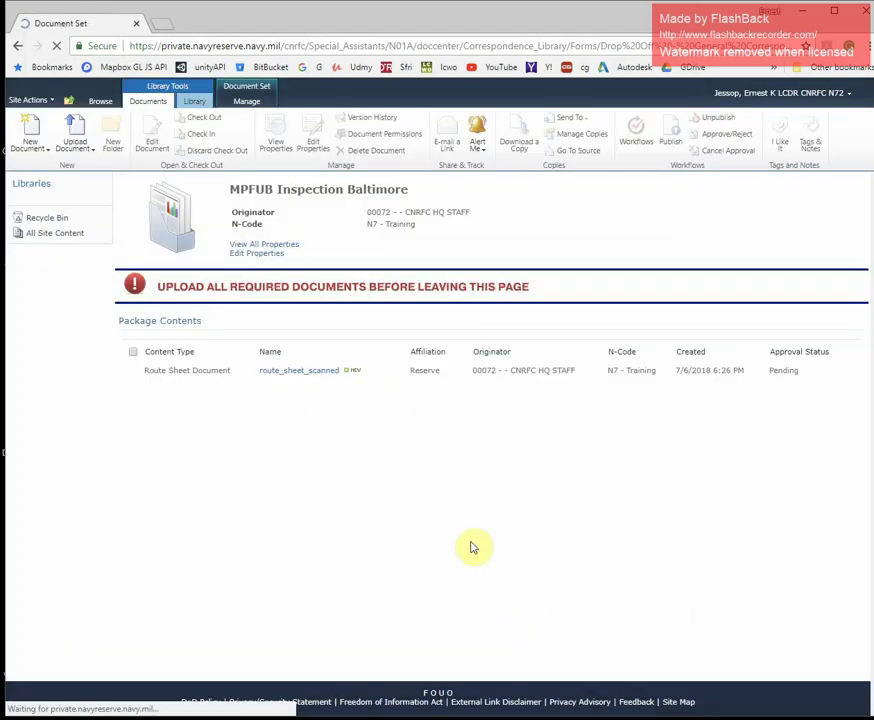
Upload Draft_Correspondence.txt from the Correspondence - Test Folder into the package
left_click(58, 122)
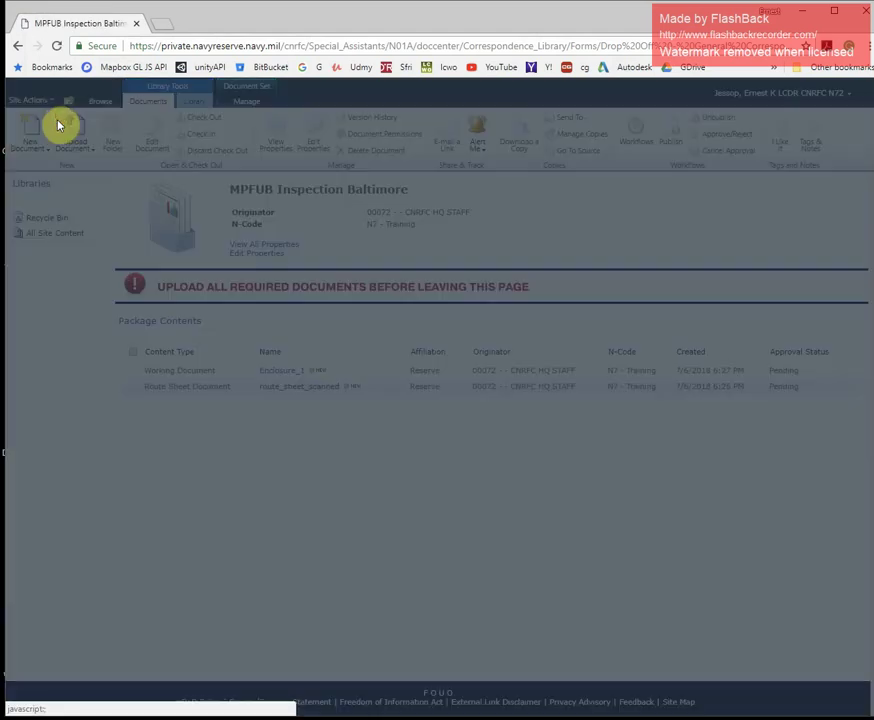
left_click(415, 333)
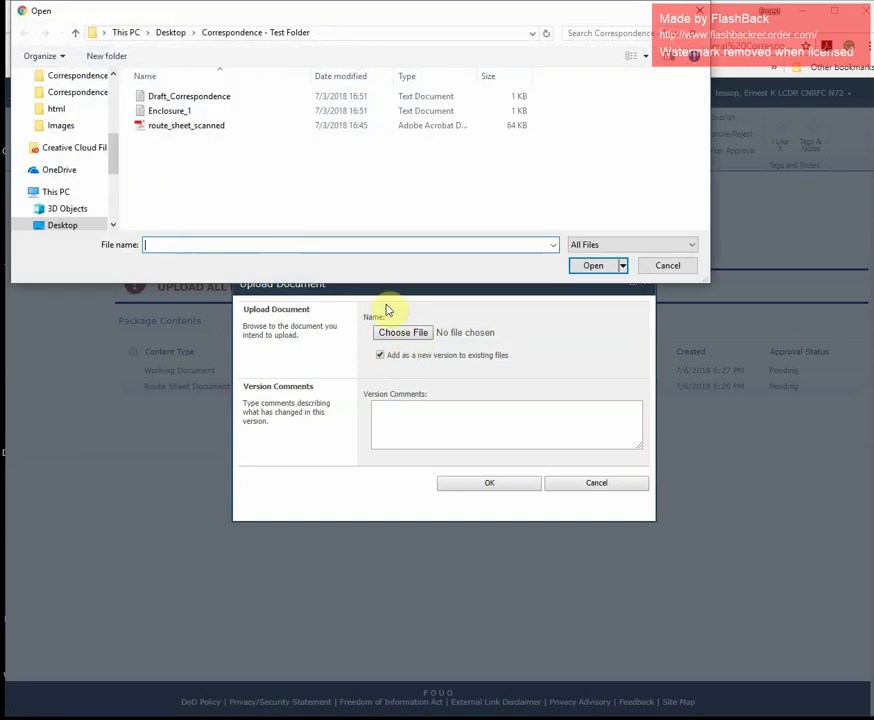
left_click(174, 98)
double_click(166, 98)
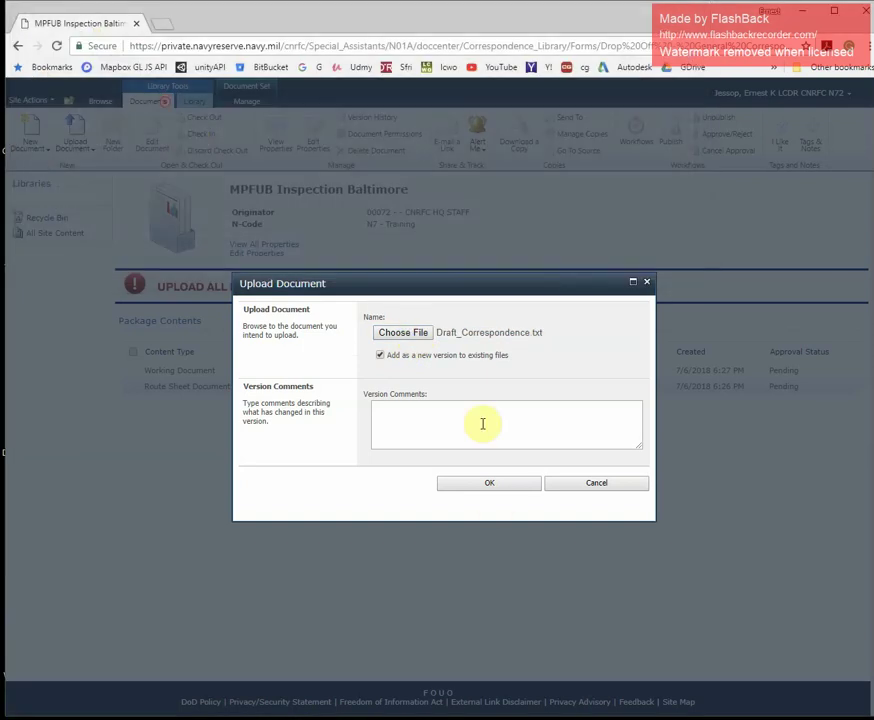
left_click(494, 488)
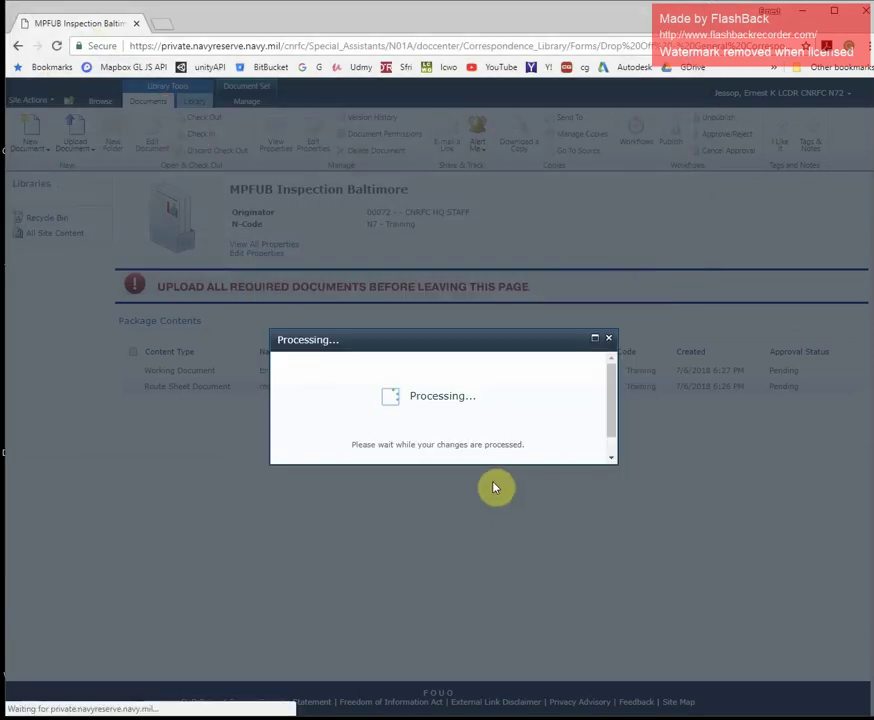
Make Draft_Correspondence a Working Document and check it in
left_click(387, 397)
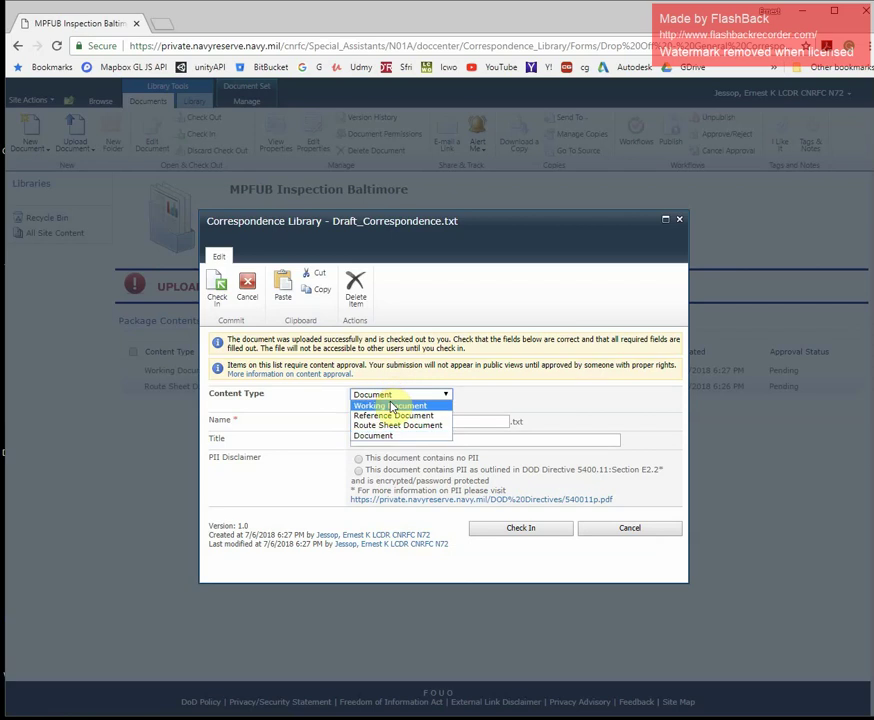
left_click(385, 405)
left_click(512, 530)
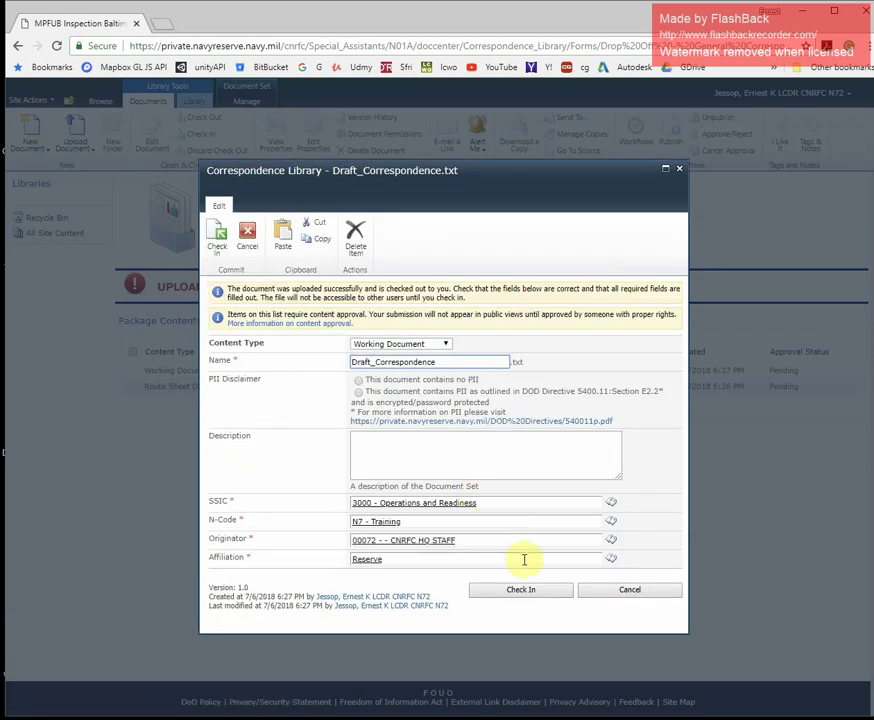
left_click(532, 590)
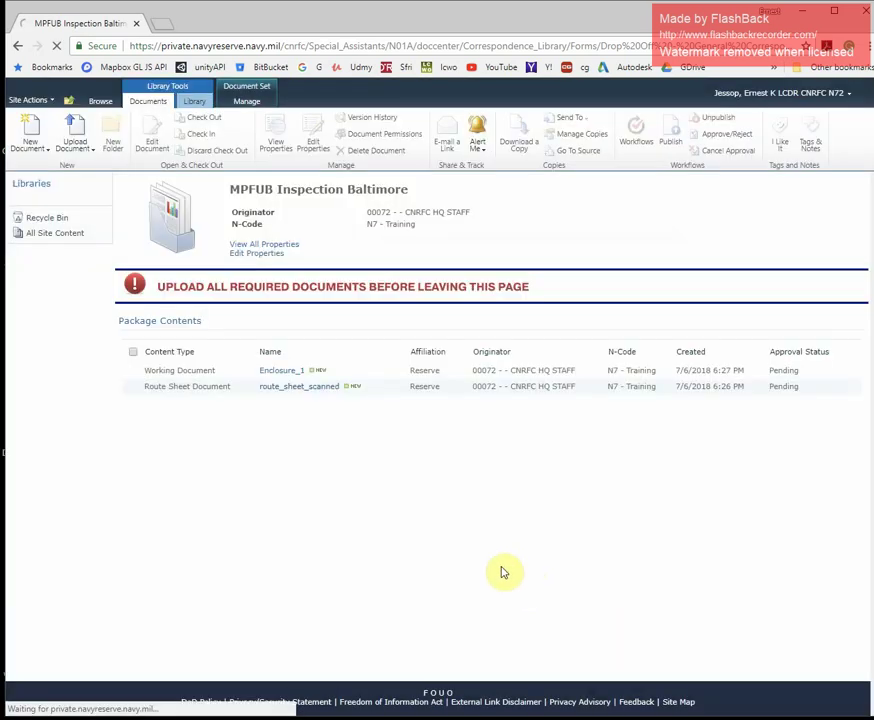